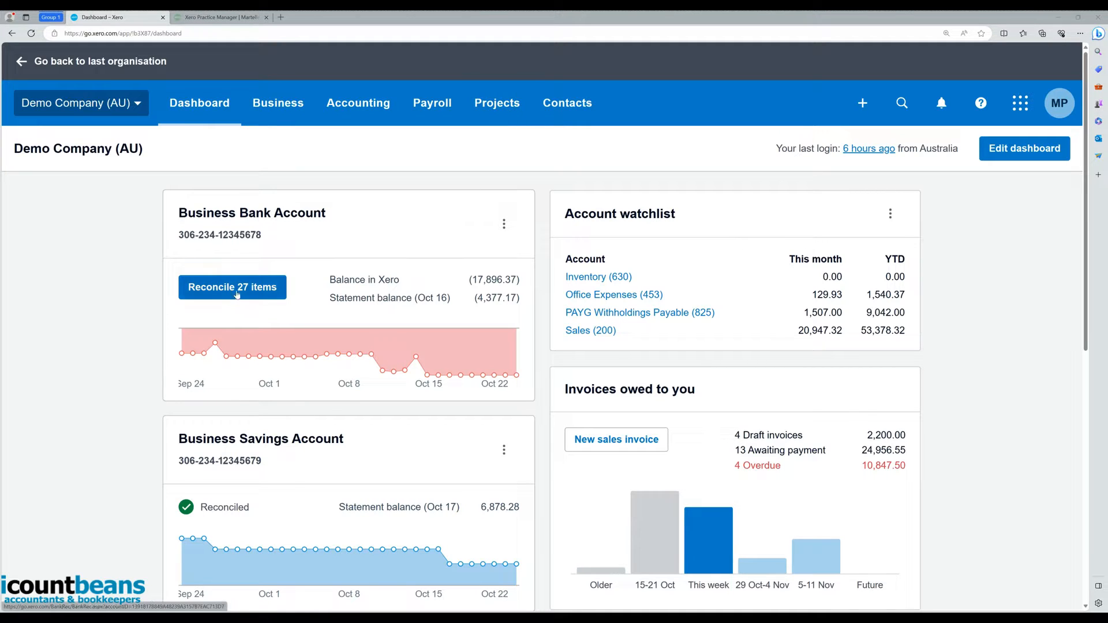
- Open the Business Bank Account's reconciliation and go to the Jakaranda Maple Systems deposit line
{"action": "left_click", "coordinate": [237, 295]}
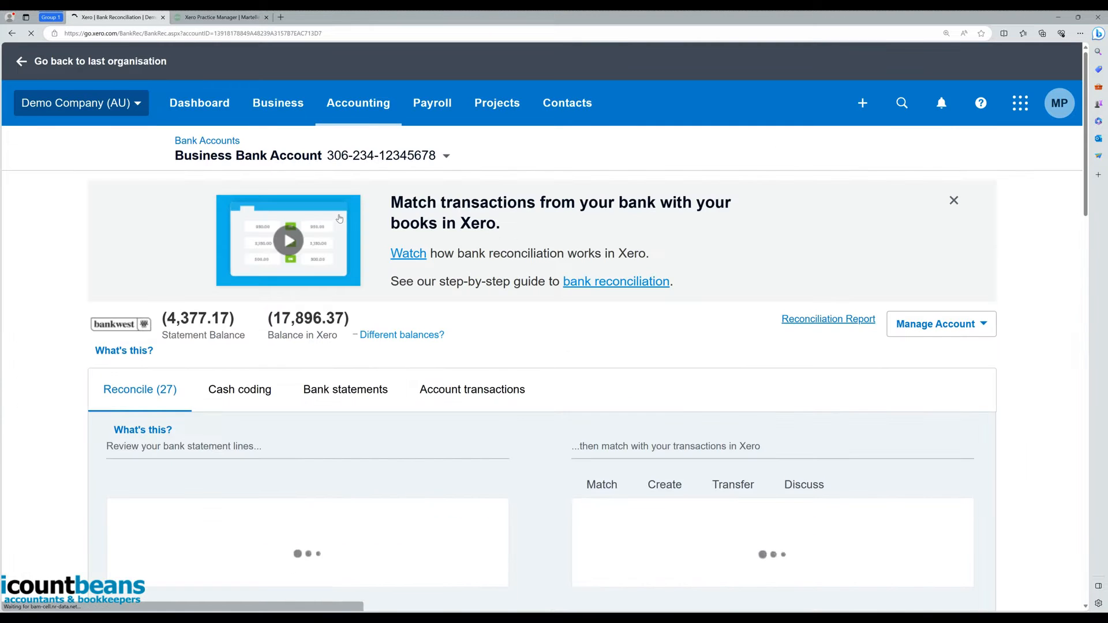
{"action": "scroll", "coordinate": [420, 234], "scroll_direction": "down", "scroll_amount": 7}
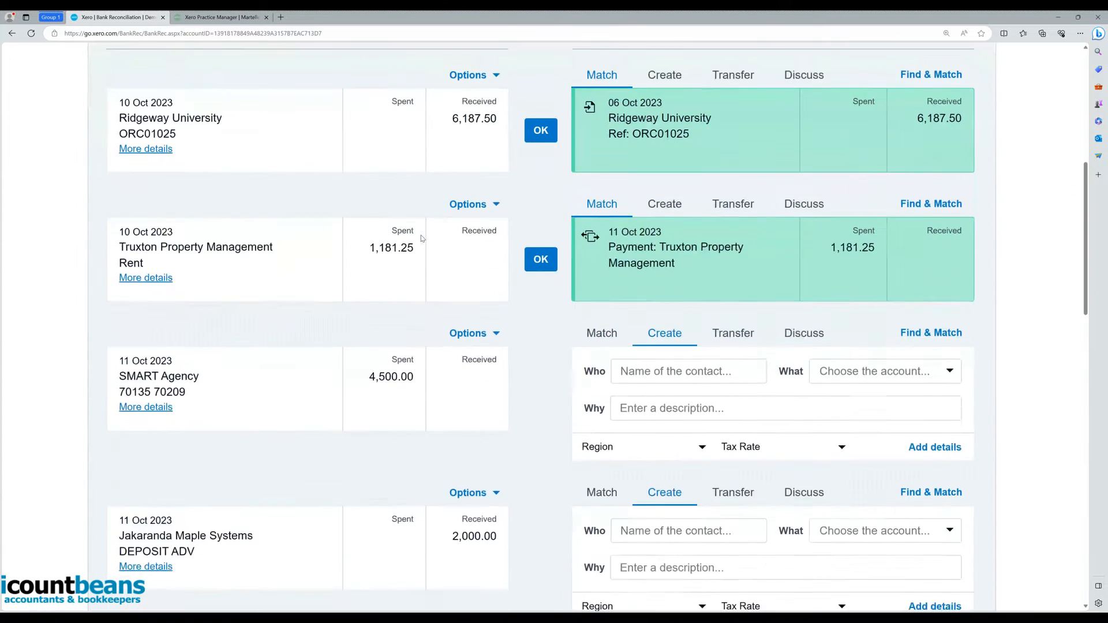
{"action": "scroll", "coordinate": [421, 237], "scroll_direction": "down", "scroll_amount": 3}
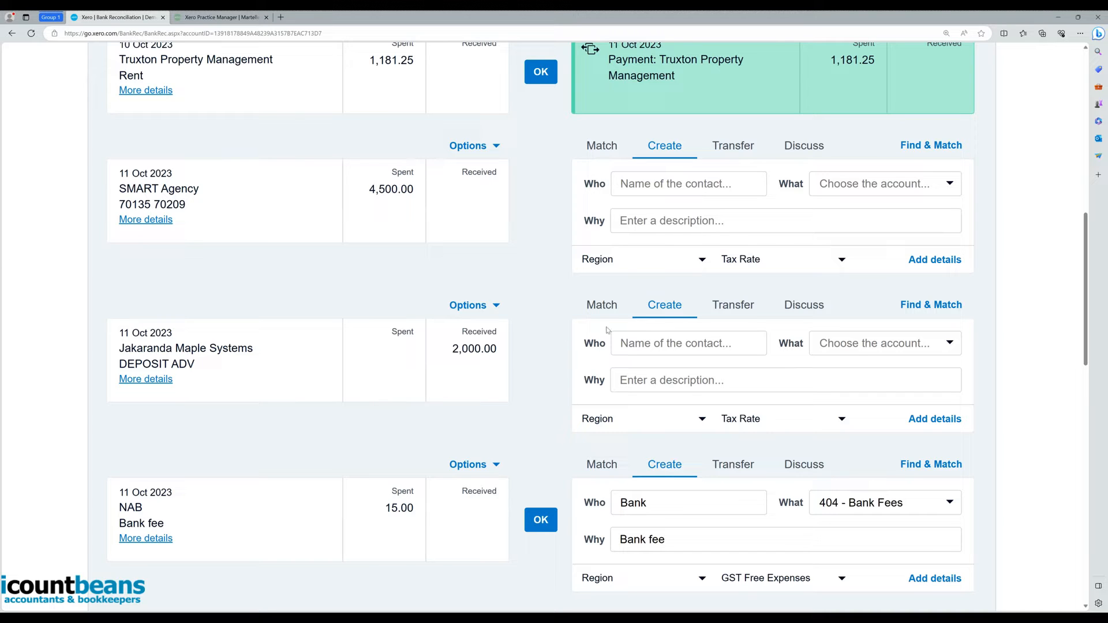
- Add a new transaction to match the Jakaranda Maple Systems deposit of 2,000.00 and set it as received as Overpayment
{"action": "left_click", "coordinate": [605, 306]}
{"action": "scroll", "coordinate": [975, 335], "scroll_direction": "down", "scroll_amount": 8}
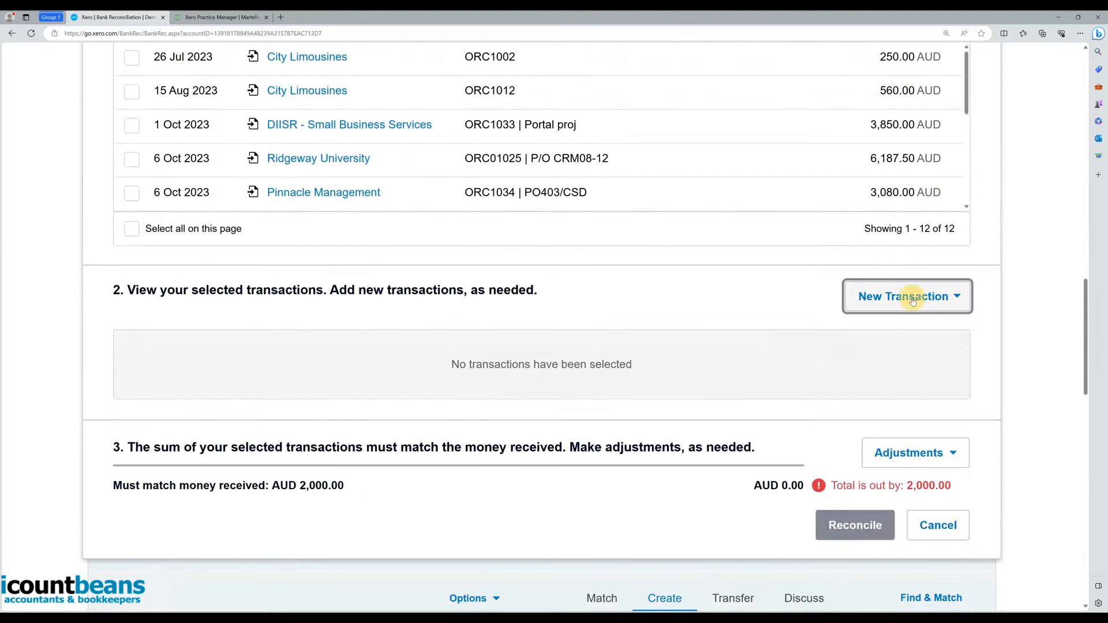
{"action": "left_click", "coordinate": [913, 301]}
{"action": "left_click", "coordinate": [894, 331]}
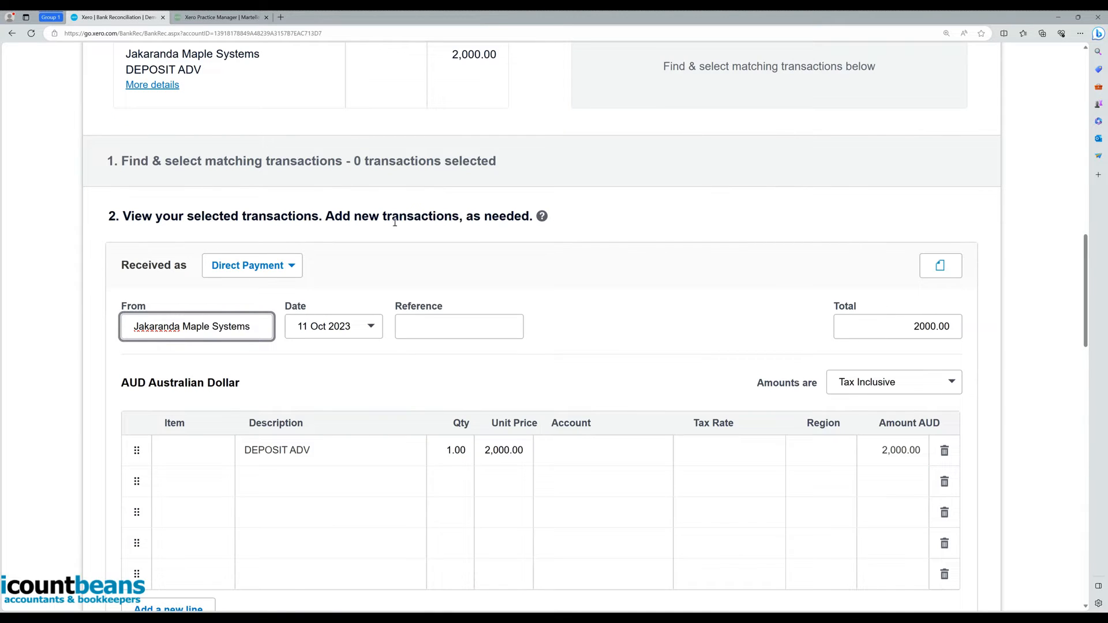
{"action": "left_click", "coordinate": [243, 266]}
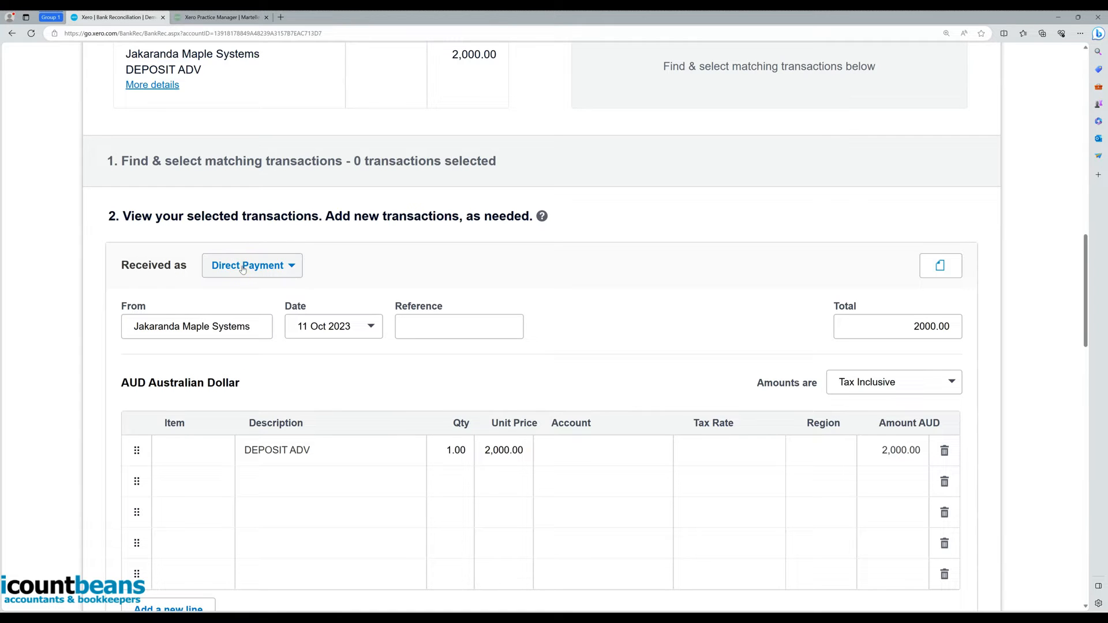
{"action": "left_click", "coordinate": [302, 269]}
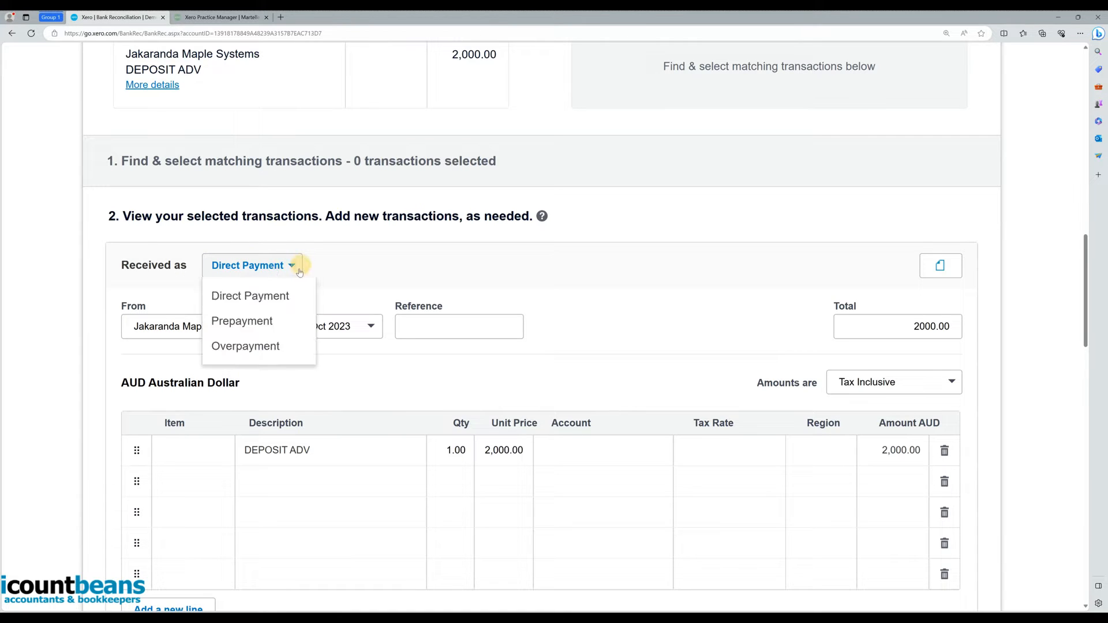
{"action": "left_click", "coordinate": [261, 346]}
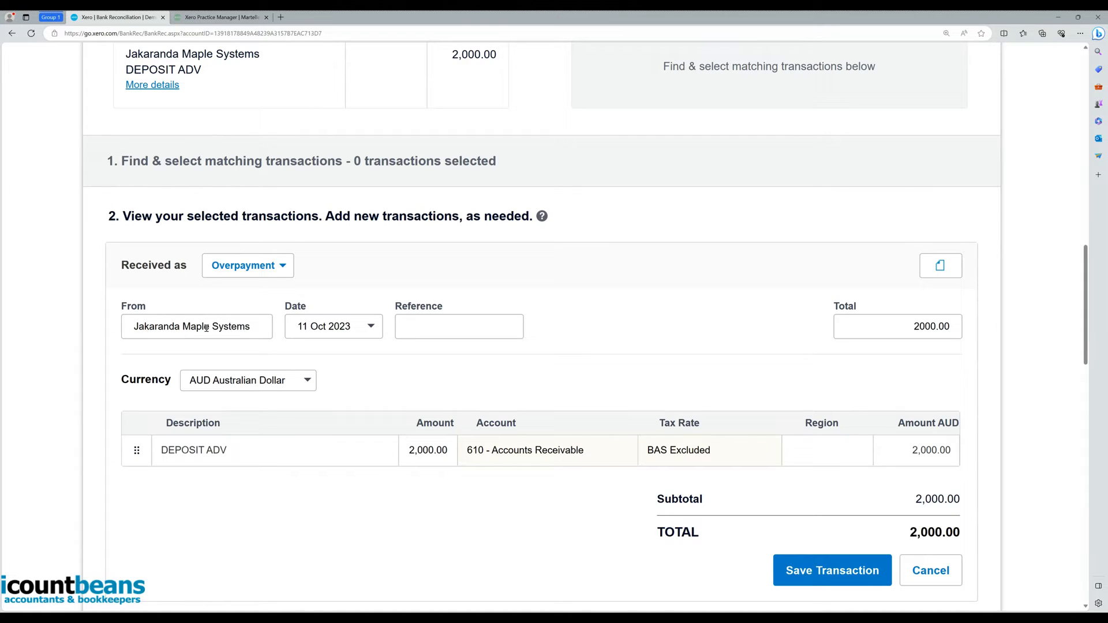
- Enter "Overpayment of inv" as the reference of the Jakaranda Maple Systems overpayment
{"action": "scroll", "coordinate": [375, 225], "scroll_direction": "up", "scroll_amount": 2}
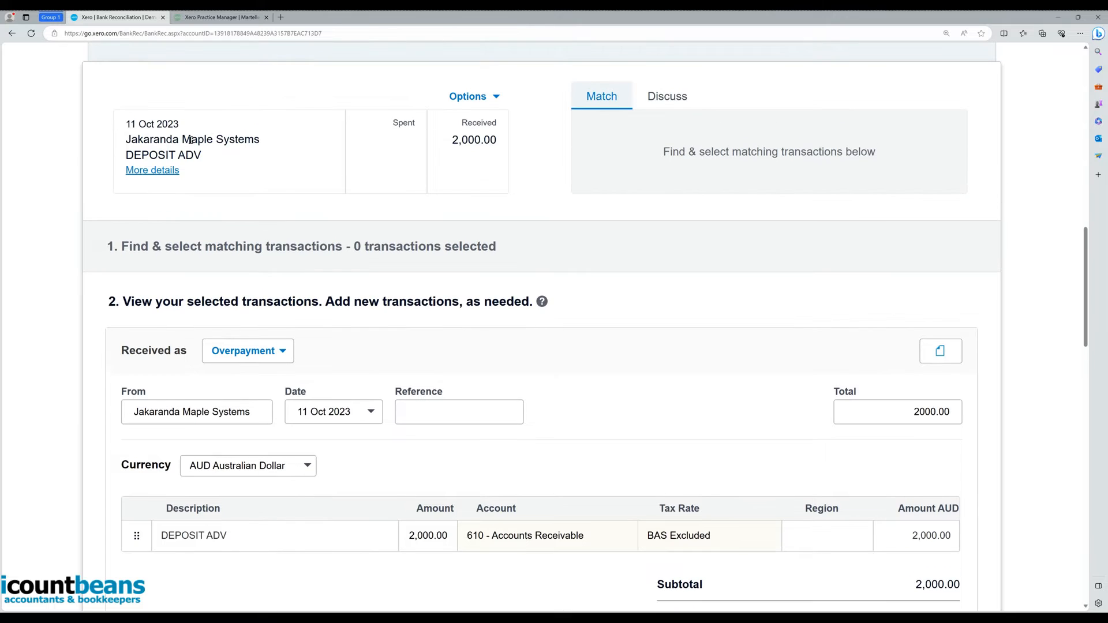
{"action": "scroll", "coordinate": [505, 287], "scroll_direction": "down", "scroll_amount": 2}
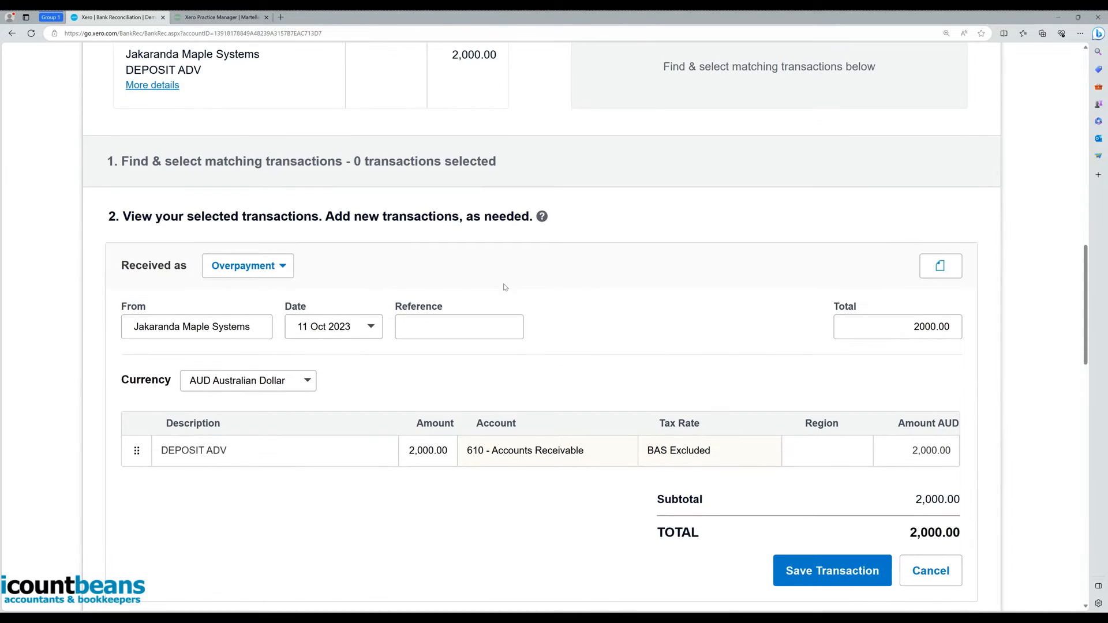
{"action": "left_click", "coordinate": [450, 323]}
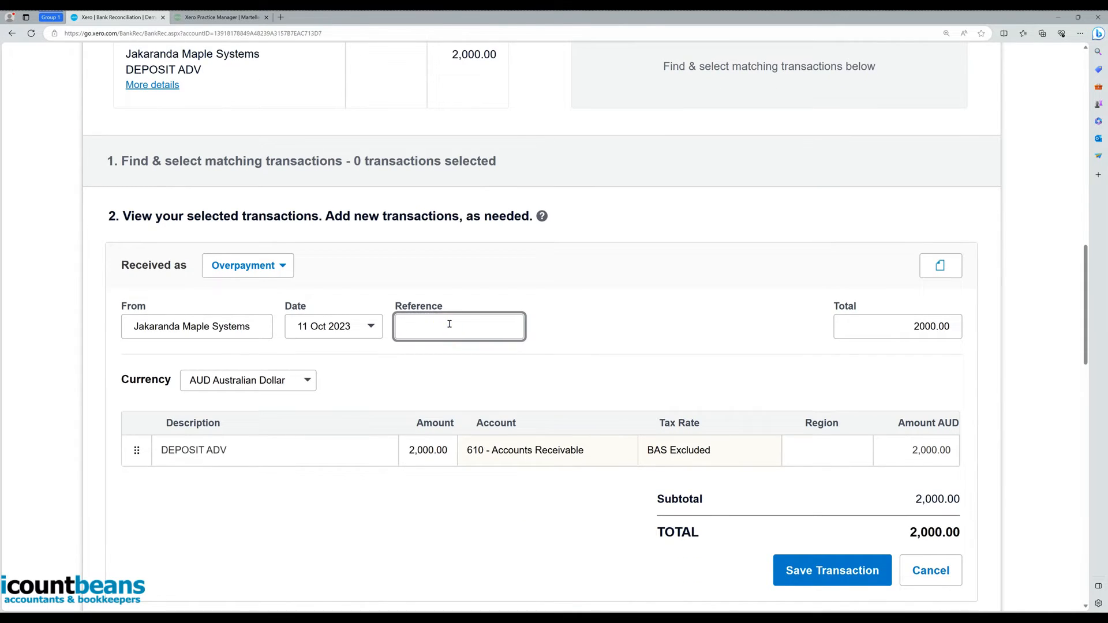
{"action": "type", "text": "Ove"}
{"action": "key", "text": "BackSpace"}
{"action": "type", "text": "erpayment of inv"}
{"action": "scroll", "coordinate": [626, 335], "scroll_direction": "down", "scroll_amount": 2}
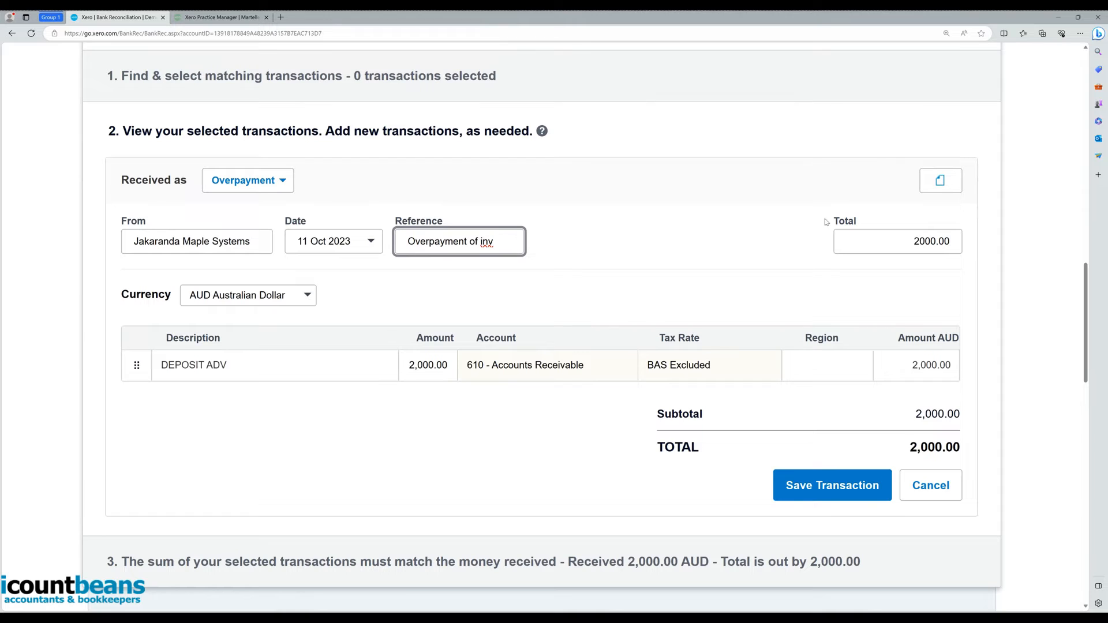
- Save the overpayment transaction and reconcile it with the Jakaranda Maple Systems bank statement line
{"action": "left_click", "coordinate": [816, 494]}
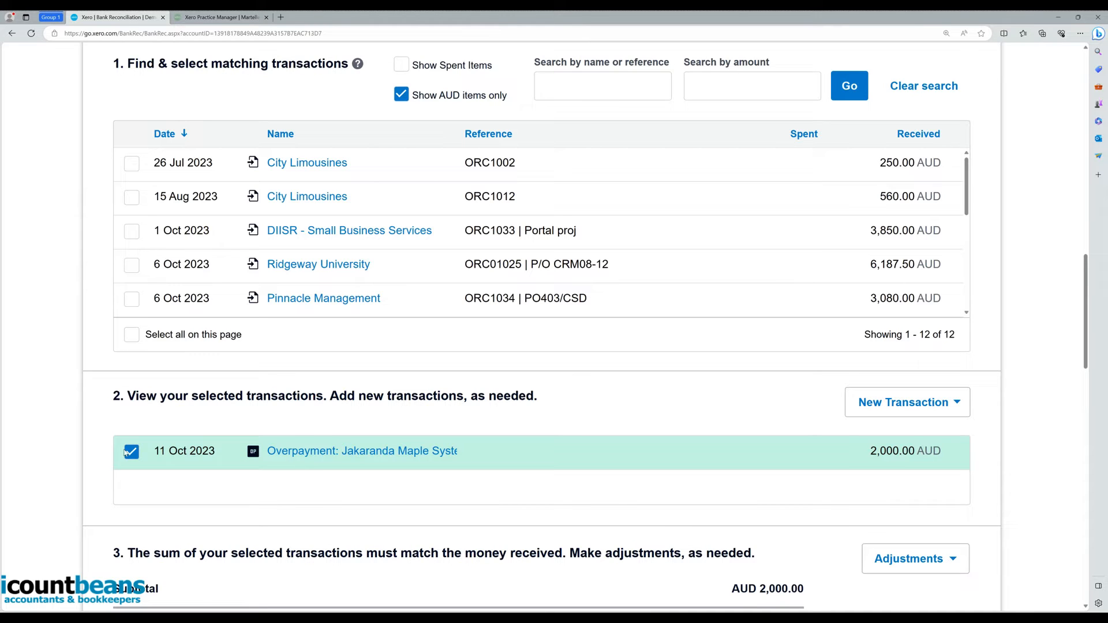
{"action": "scroll", "coordinate": [900, 296], "scroll_direction": "down", "scroll_amount": 2}
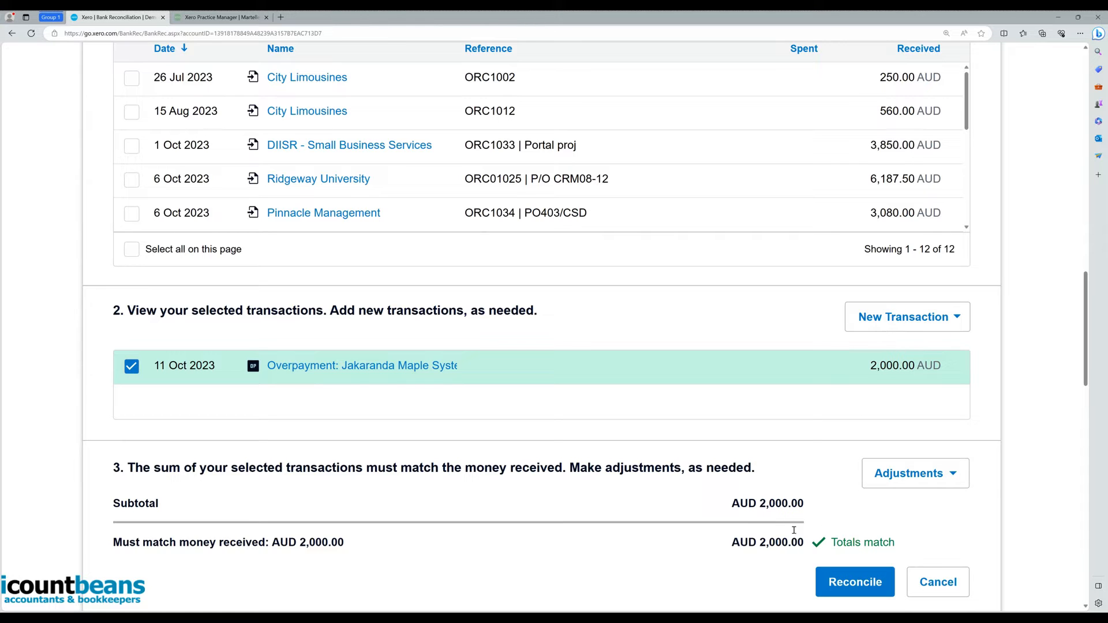
{"action": "left_click", "coordinate": [847, 592]}
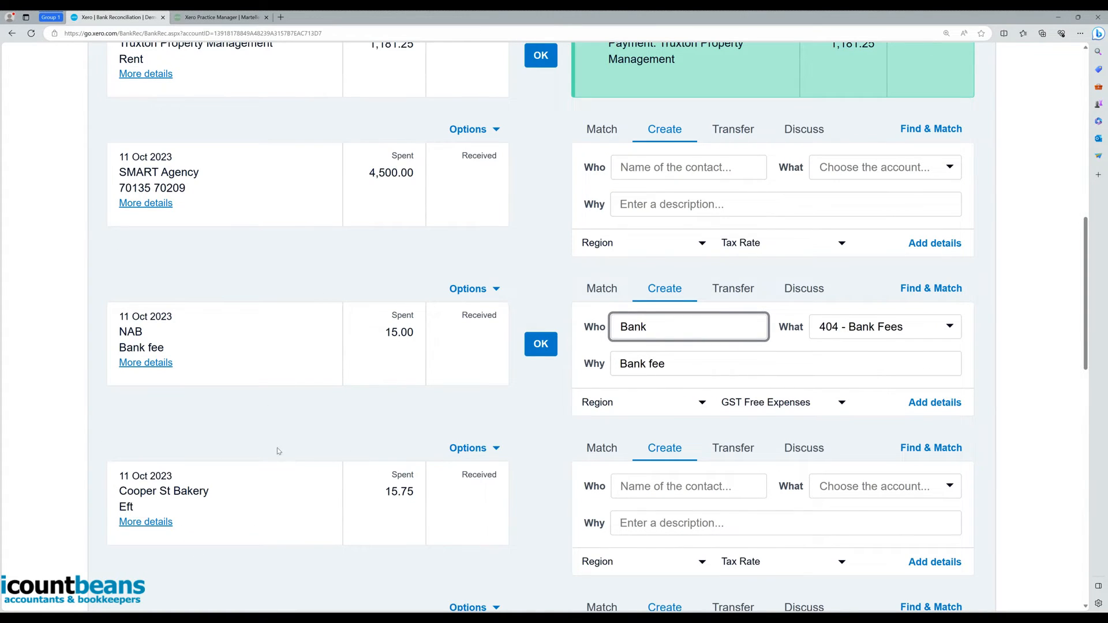
- Go to the sales invoices list and open the Jakaranda Maple Systems entry with reference "Overpayment of inv"
{"action": "scroll", "coordinate": [277, 450], "scroll_direction": "up", "scroll_amount": 12}
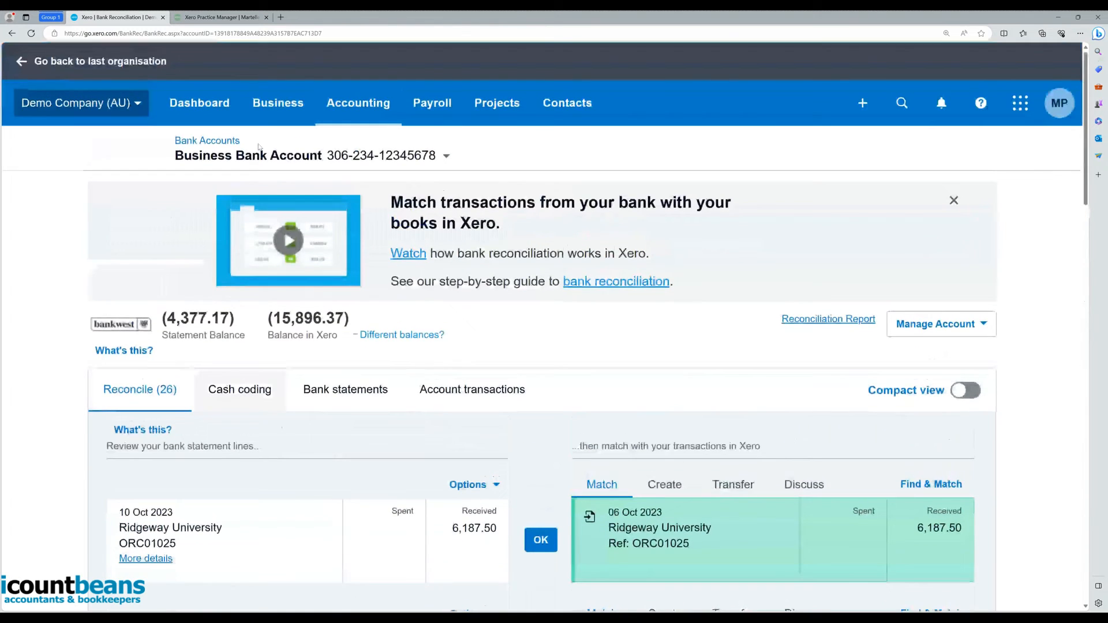
{"action": "left_click", "coordinate": [277, 103]}
{"action": "left_click", "coordinate": [289, 252]}
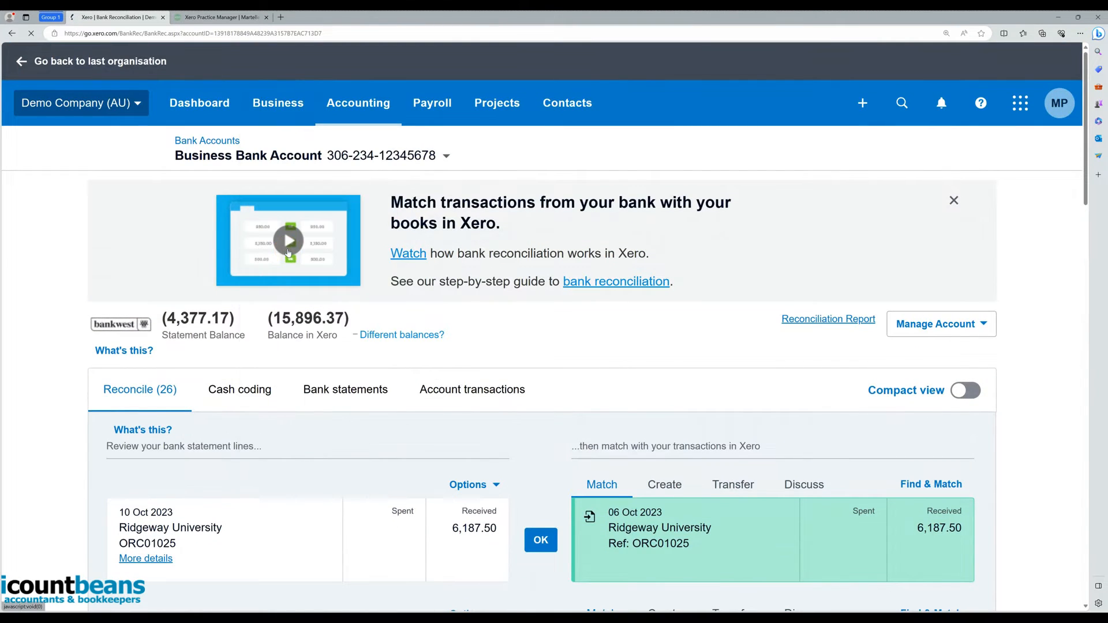
{"action": "scroll", "coordinate": [499, 299], "scroll_direction": "down", "scroll_amount": 2}
{"action": "scroll", "coordinate": [498, 300], "scroll_direction": "down", "scroll_amount": 4}
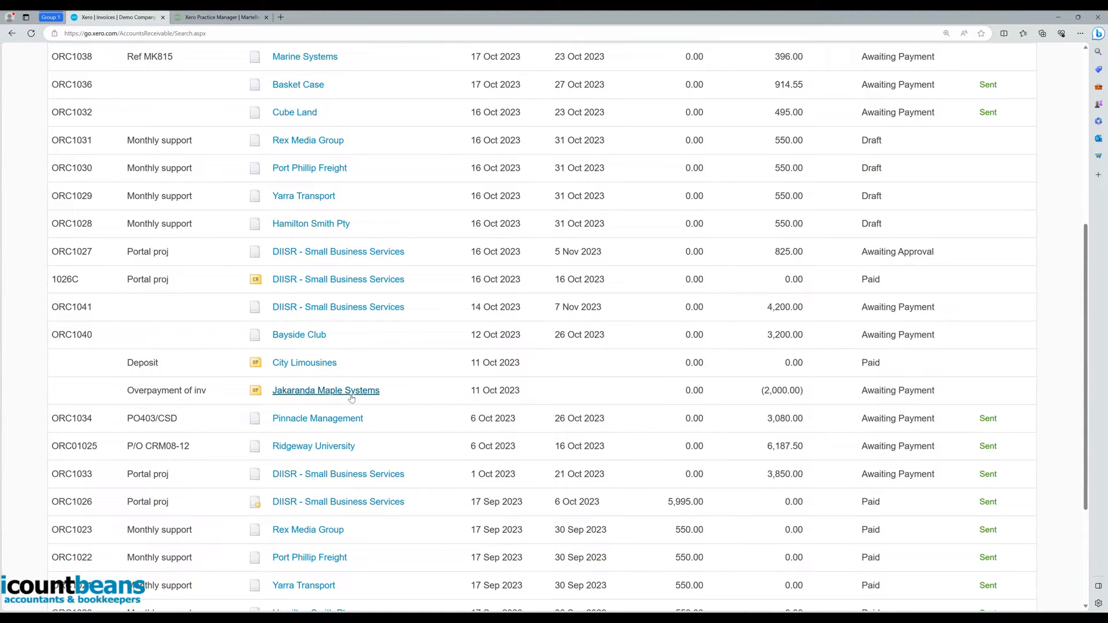
{"action": "left_click", "coordinate": [302, 392]}
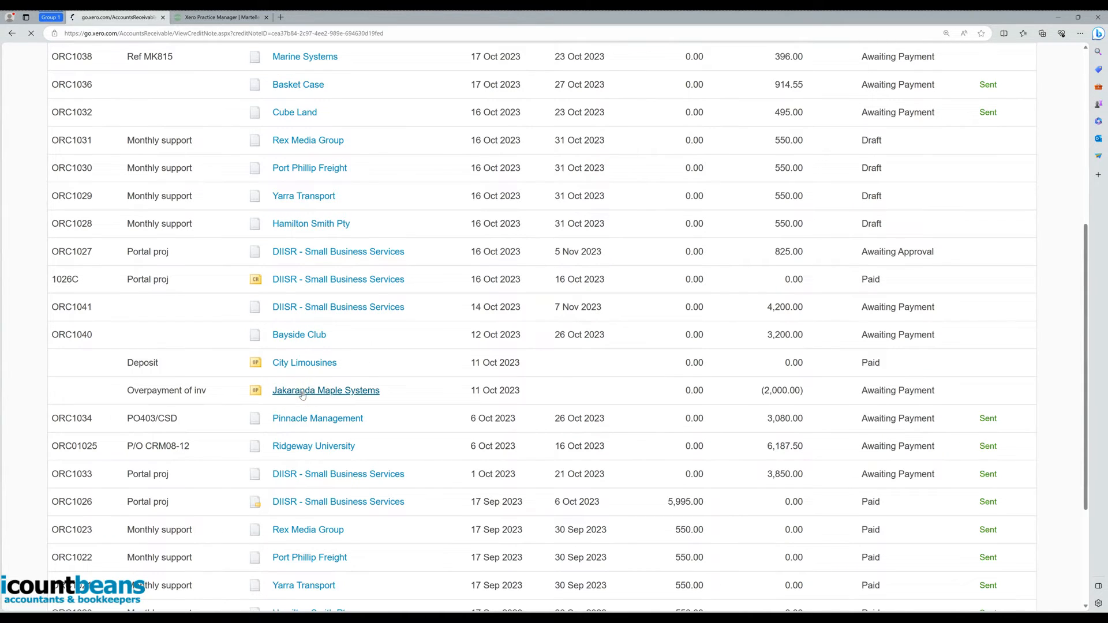
- Add a cash refund for the full overpayment, dated 23 Oct 2023 and paid from 090 - Business Bank Account
{"action": "scroll", "coordinate": [360, 364], "scroll_direction": "down", "scroll_amount": 3}
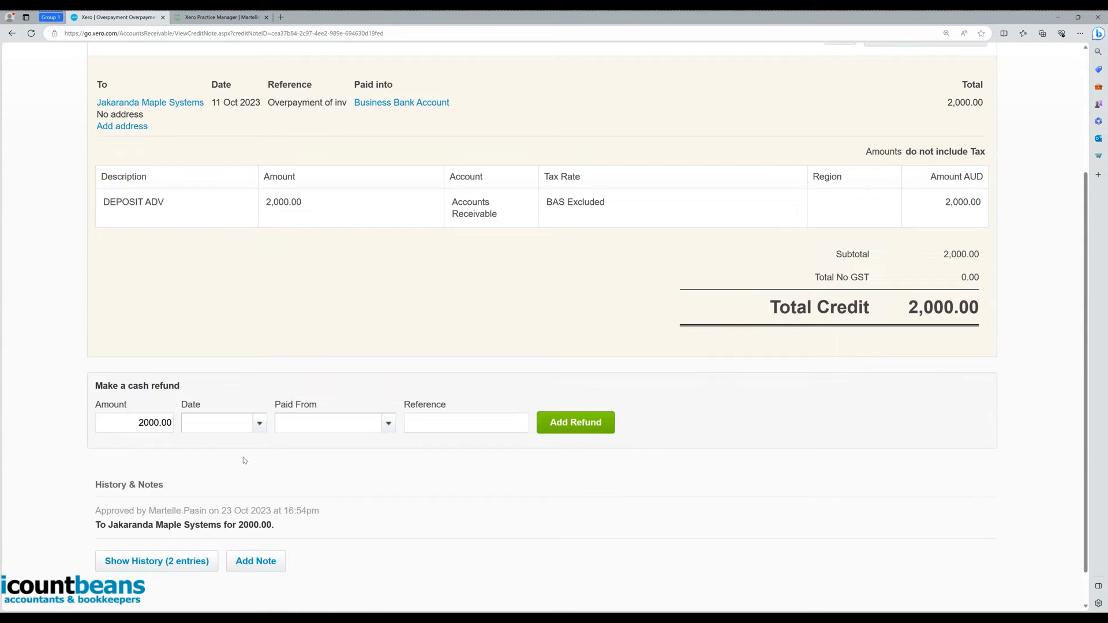
{"action": "left_click", "coordinate": [260, 425]}
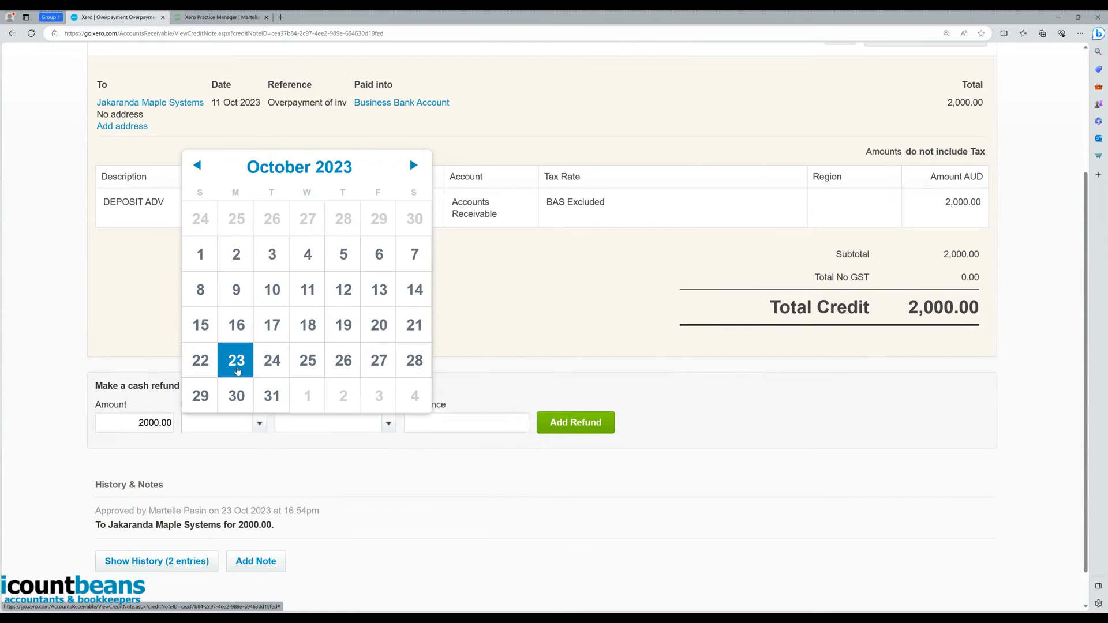
{"action": "left_click", "coordinate": [237, 366]}
{"action": "left_click", "coordinate": [388, 424]}
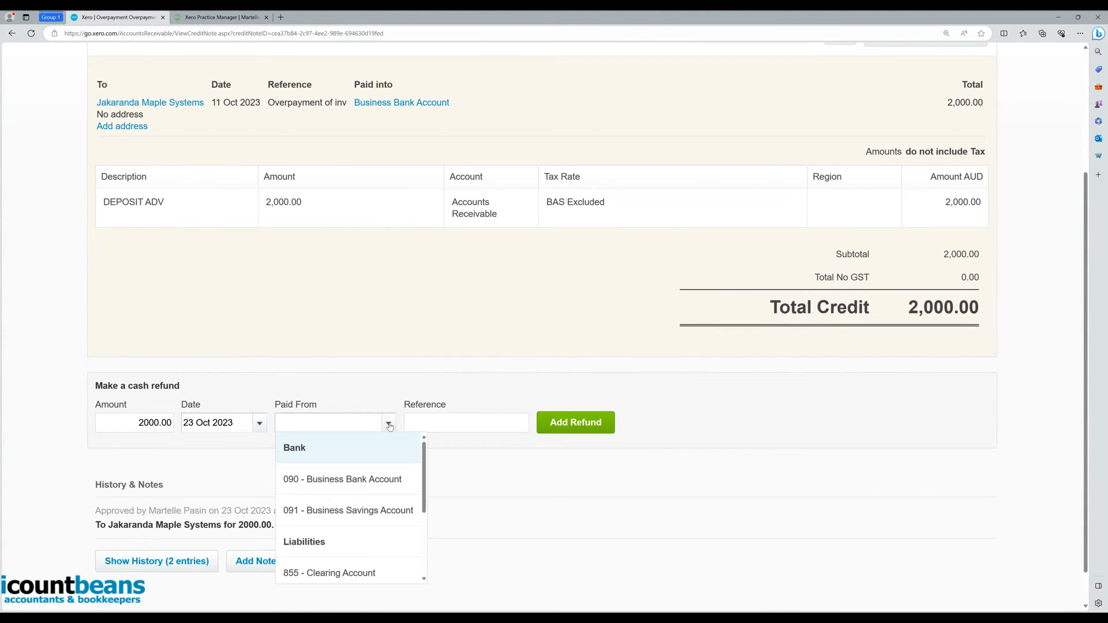
{"action": "left_click", "coordinate": [341, 480]}
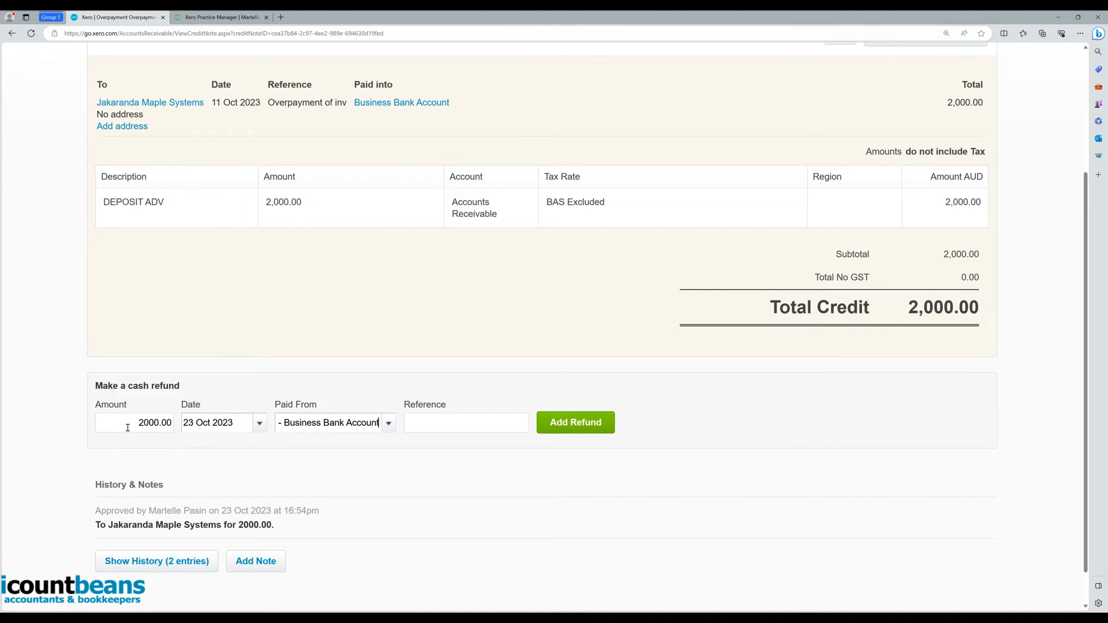
{"action": "left_click", "coordinate": [503, 420]}
{"action": "left_click", "coordinate": [582, 430]}
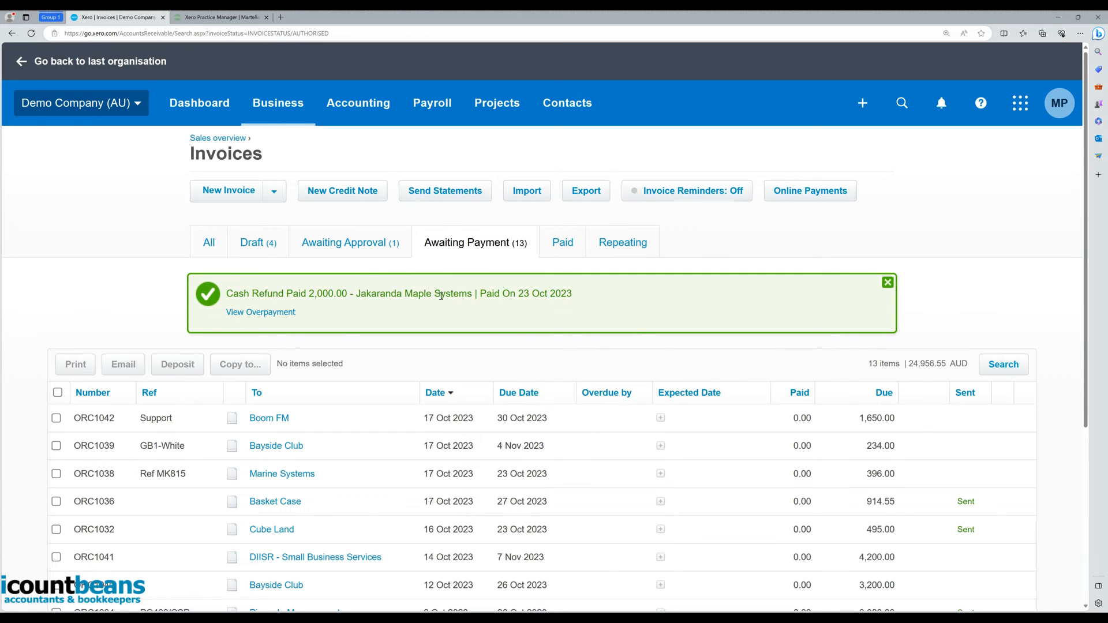
- Return to the dashboard, reopen the Business Bank Account's reconciliation and look through its statement lines for the refund payment
{"action": "left_click", "coordinate": [207, 109]}
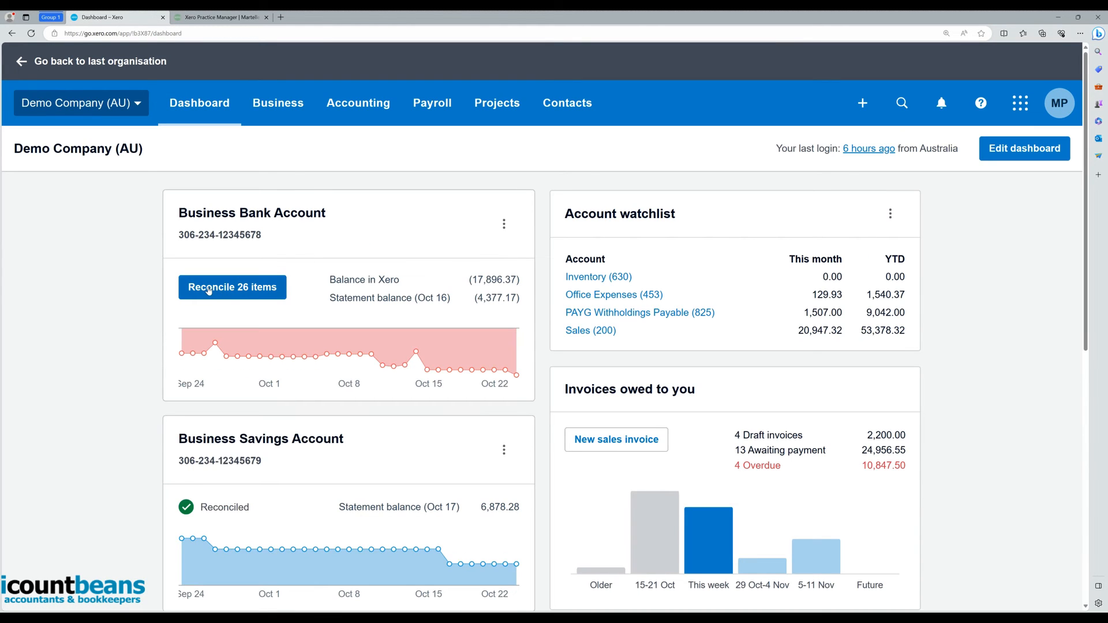
{"action": "left_click", "coordinate": [209, 291]}
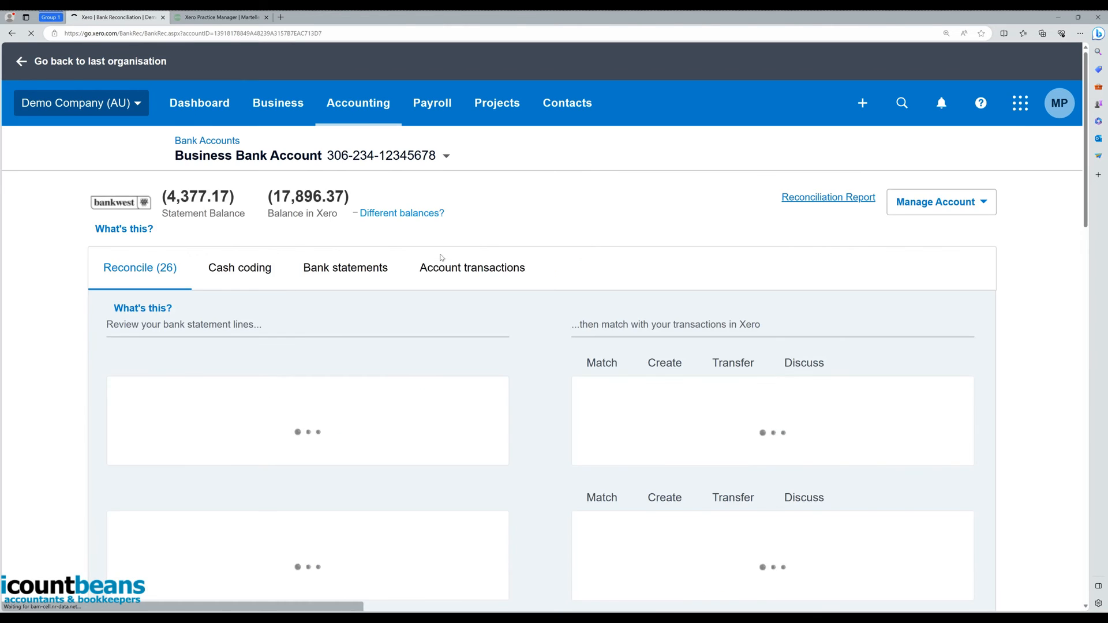
{"action": "scroll", "coordinate": [582, 238], "scroll_direction": "down", "scroll_amount": 2}
{"action": "scroll", "coordinate": [581, 237], "scroll_direction": "down", "scroll_amount": 2}
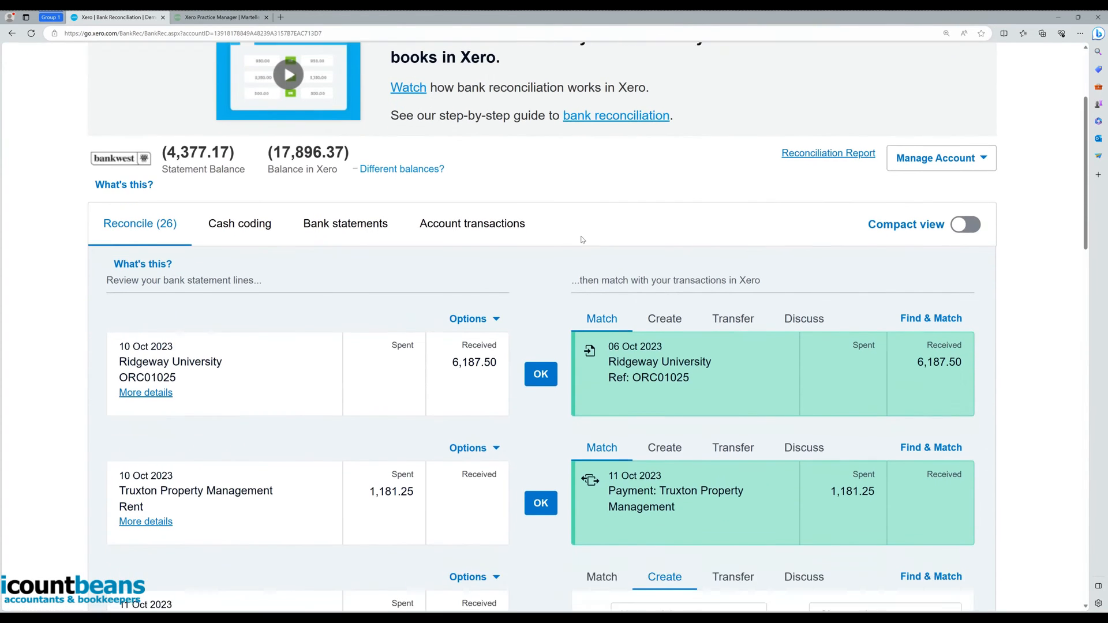
{"action": "scroll", "coordinate": [582, 239], "scroll_direction": "down", "scroll_amount": 3}
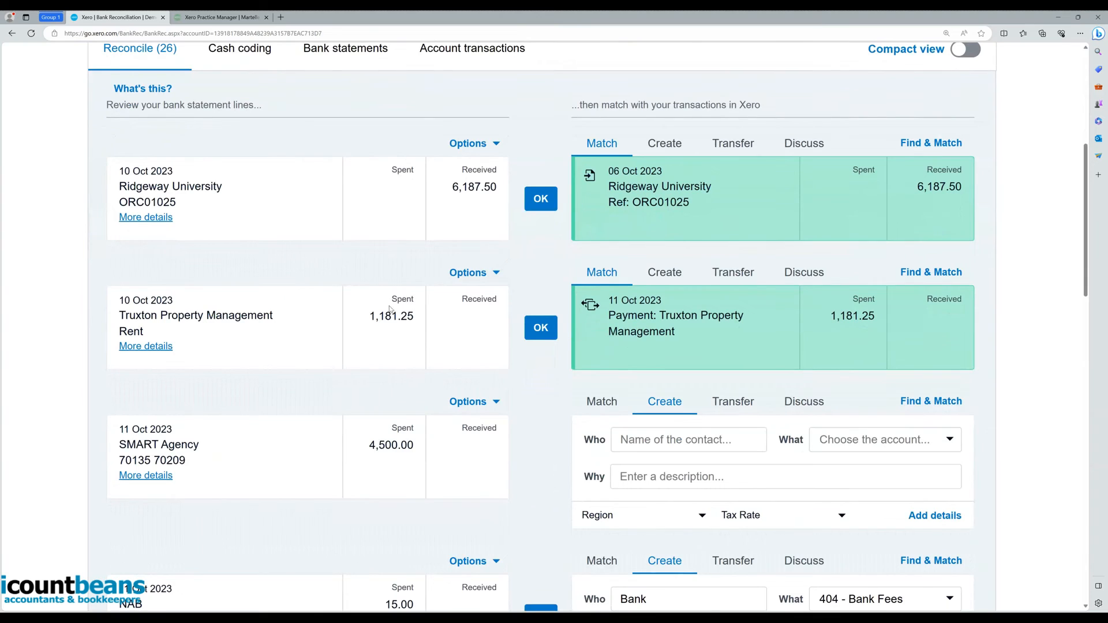